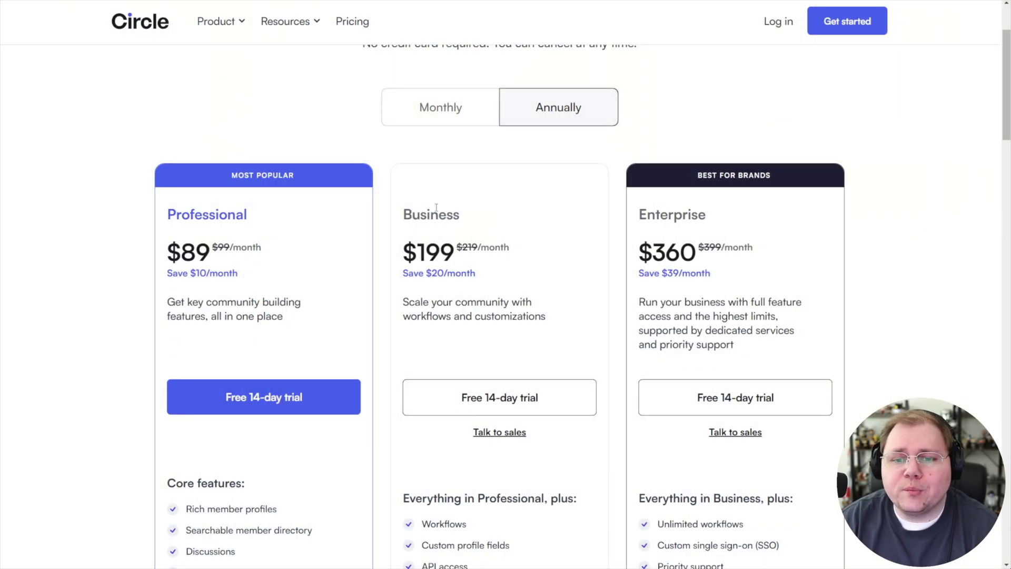
Scroll past the pricing plans and move to the community's Automated workflows page.
scroll(535, 322, "down", 2)
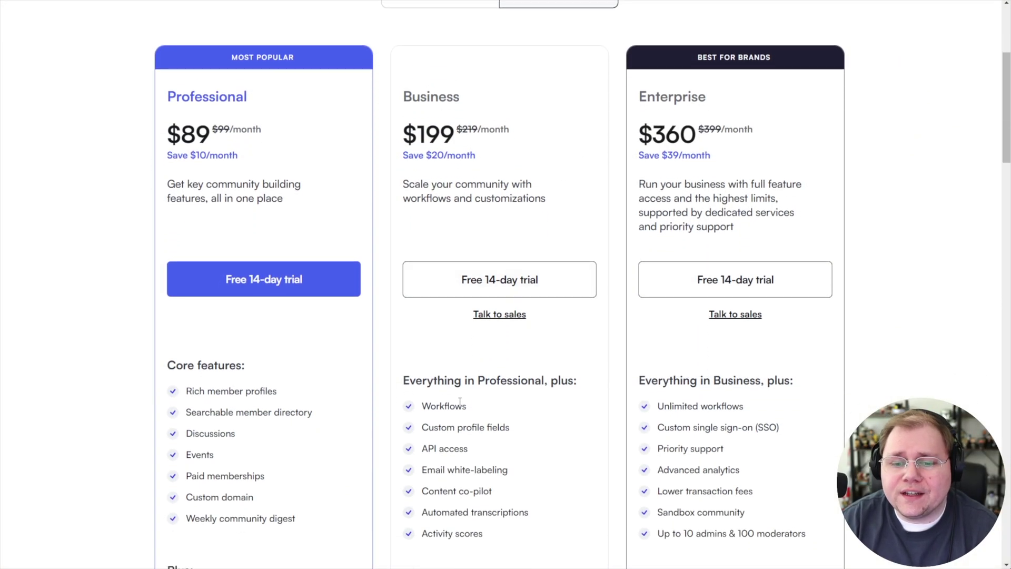
left_click_drag(467, 406, 423, 408)
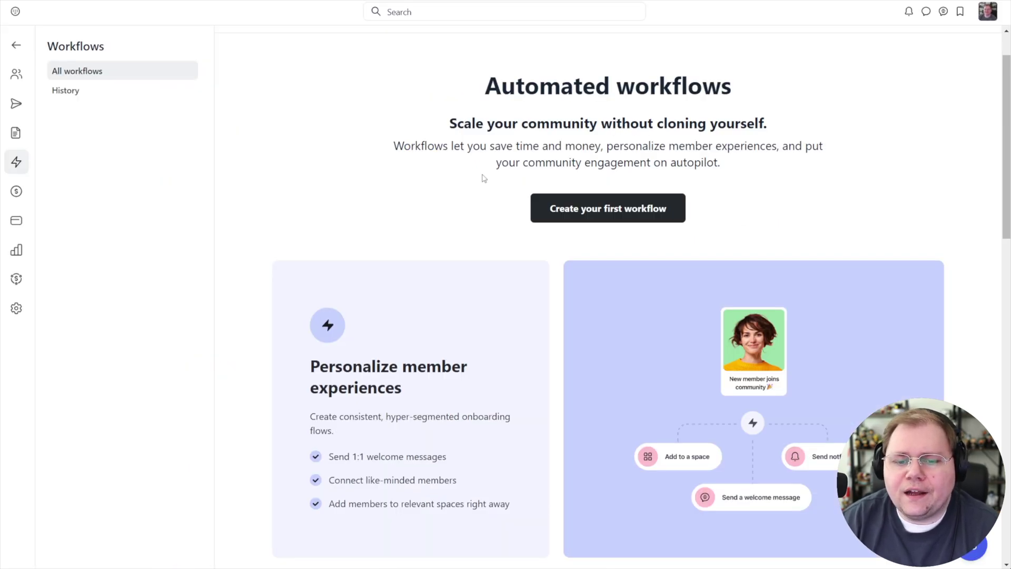
scroll(463, 161, "down", 3)
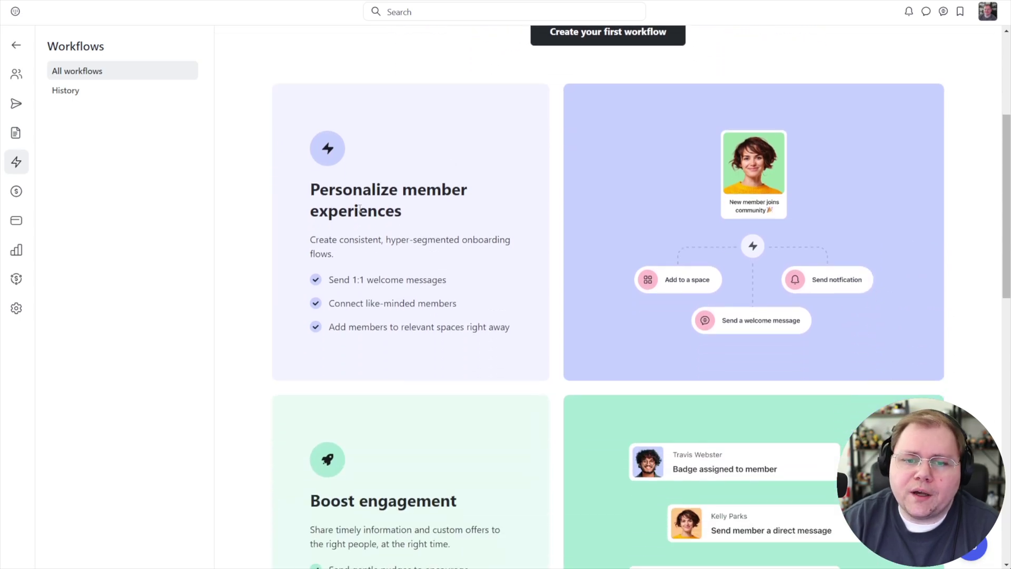
scroll(390, 201, "down", 9)
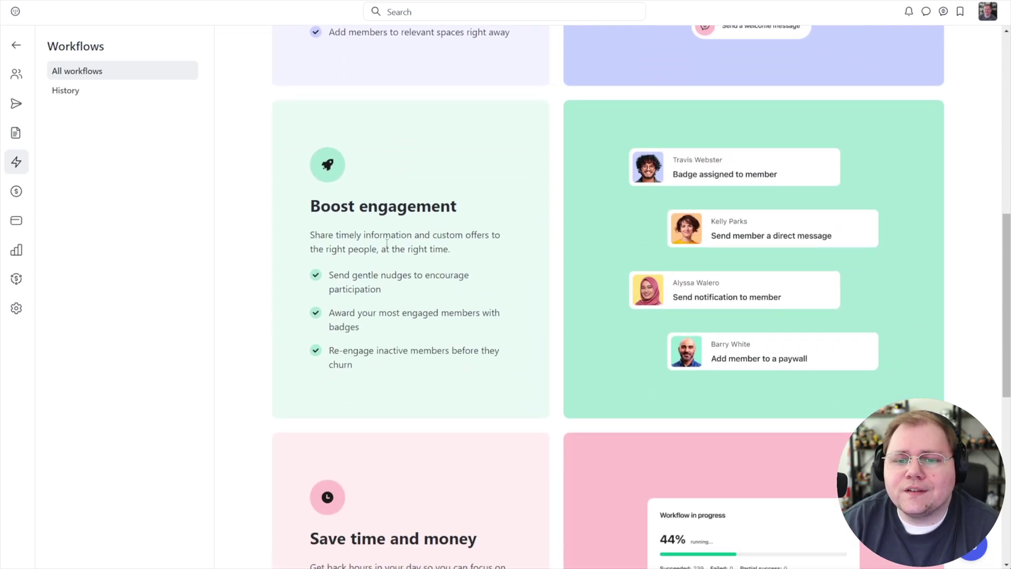
scroll(375, 222, "down", 3)
scroll(390, 211, "up", 15)
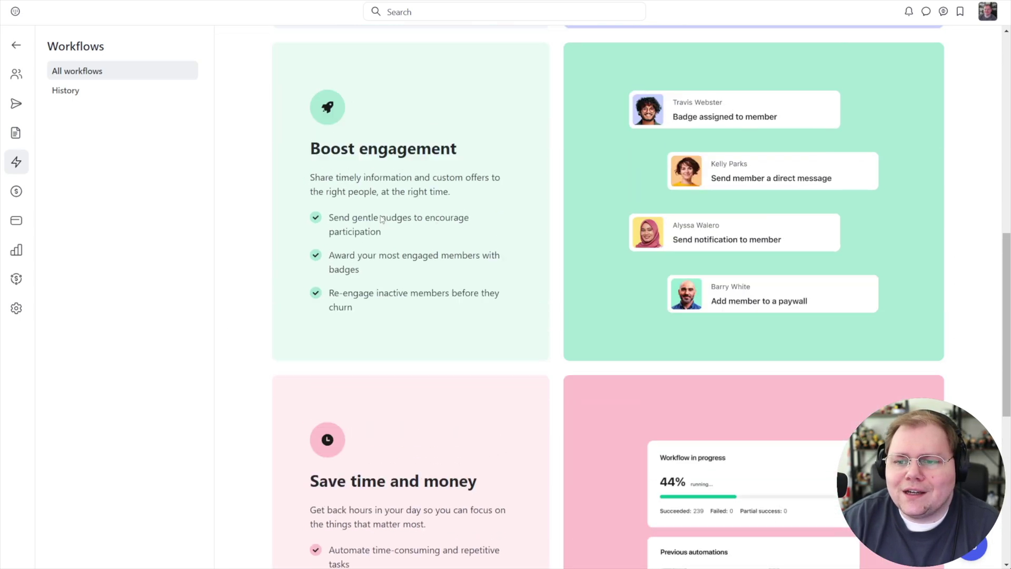
scroll(751, 104, "down", 2)
scroll(887, 129, "up", 2)
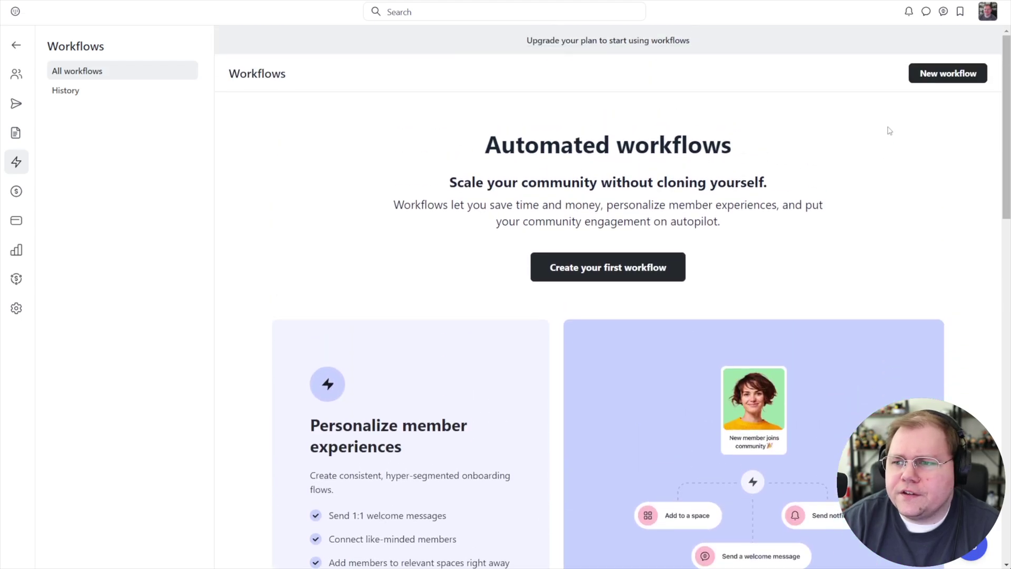
Start a new workflow and browse the Paywalls and Administrative template categories.
left_click(939, 75)
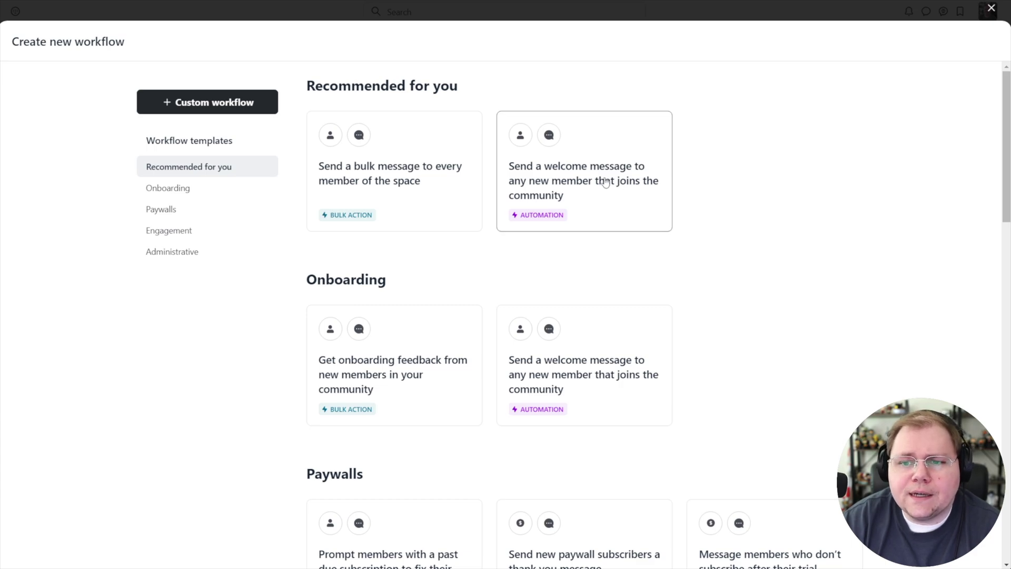
scroll(237, 352, "down", 2)
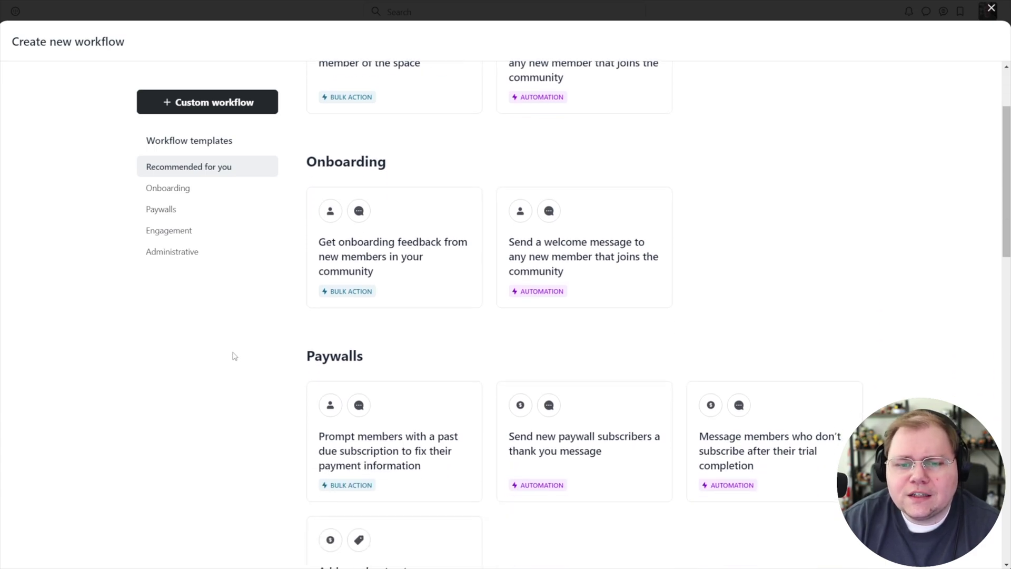
left_click(165, 211)
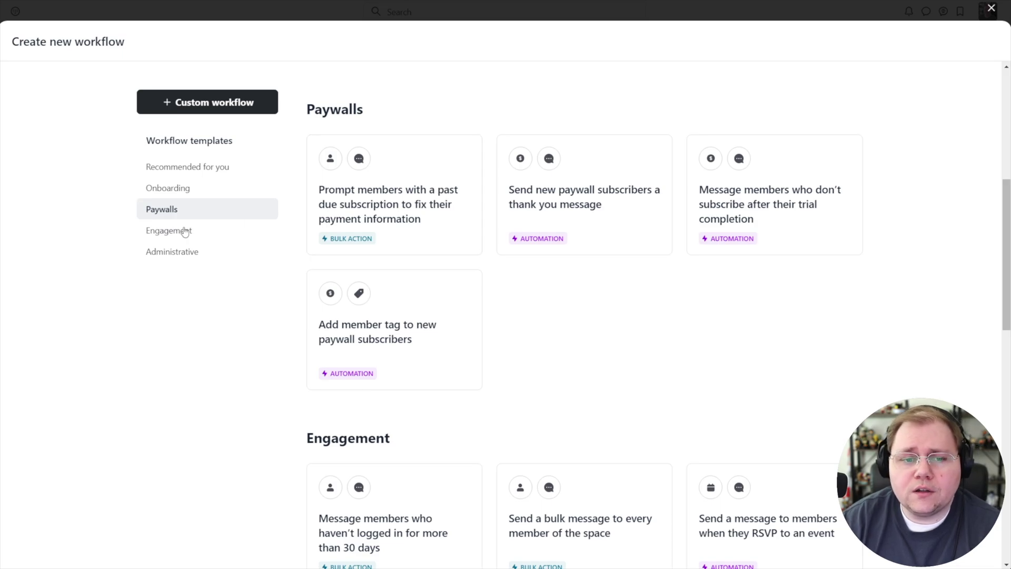
left_click(171, 254)
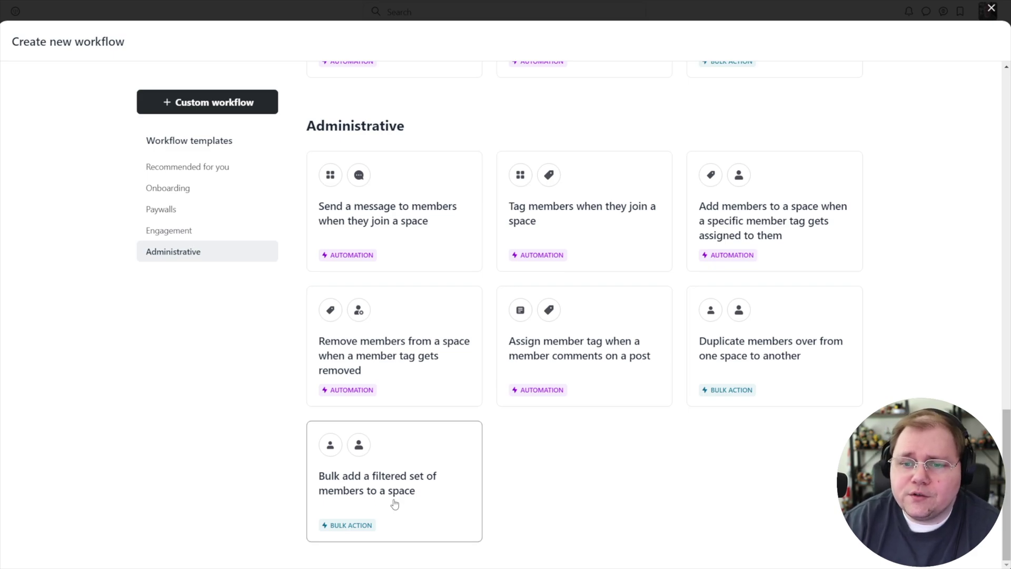
scroll(497, 195, "up", 10)
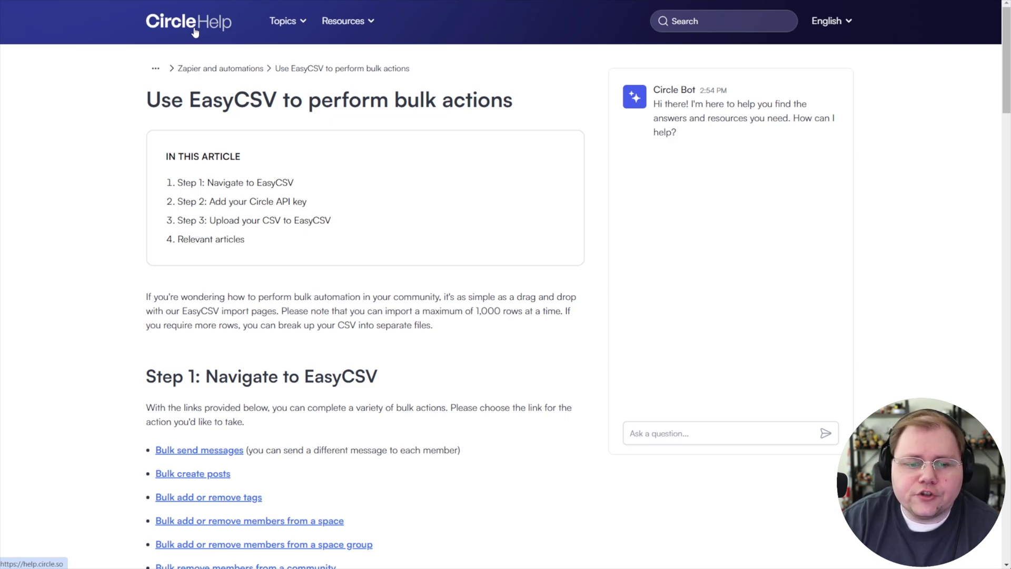
Highlight the add-to-space and space-group member links, then open EasyCSV's bulk space-member page.
scroll(244, 263, "down", 3)
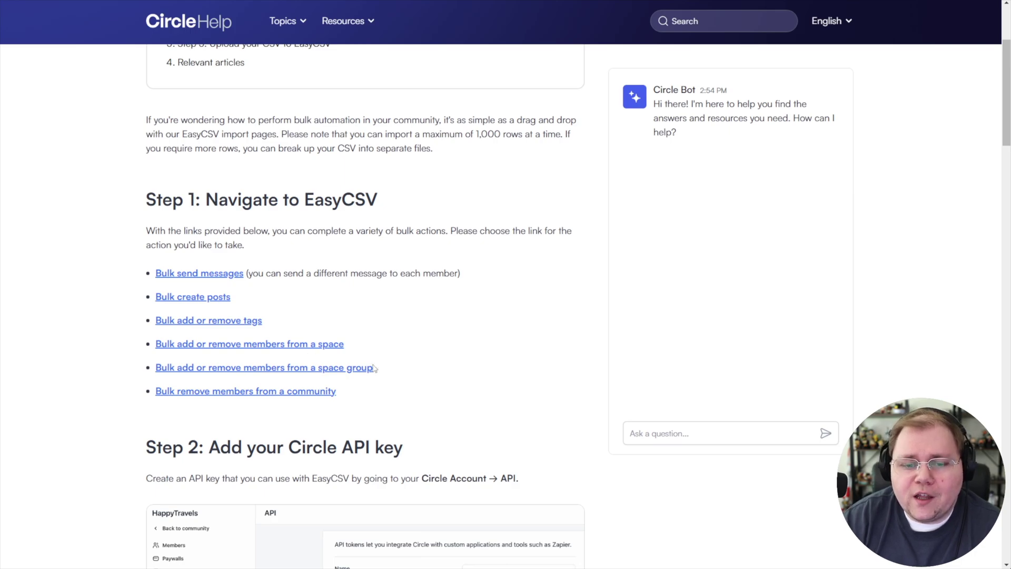
left_click_drag(363, 346, 162, 358)
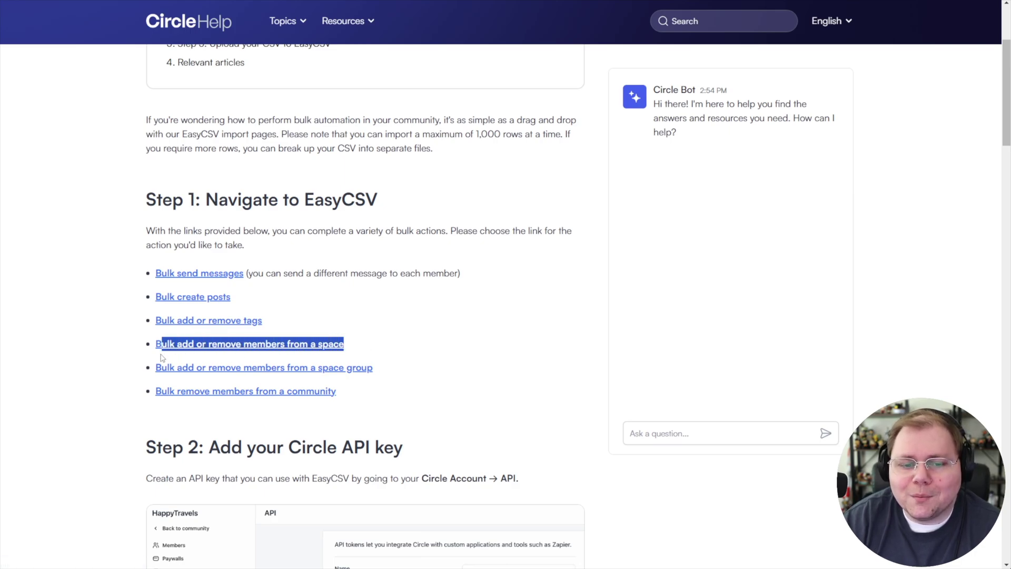
left_click(163, 359)
left_click_drag(377, 380, 156, 382)
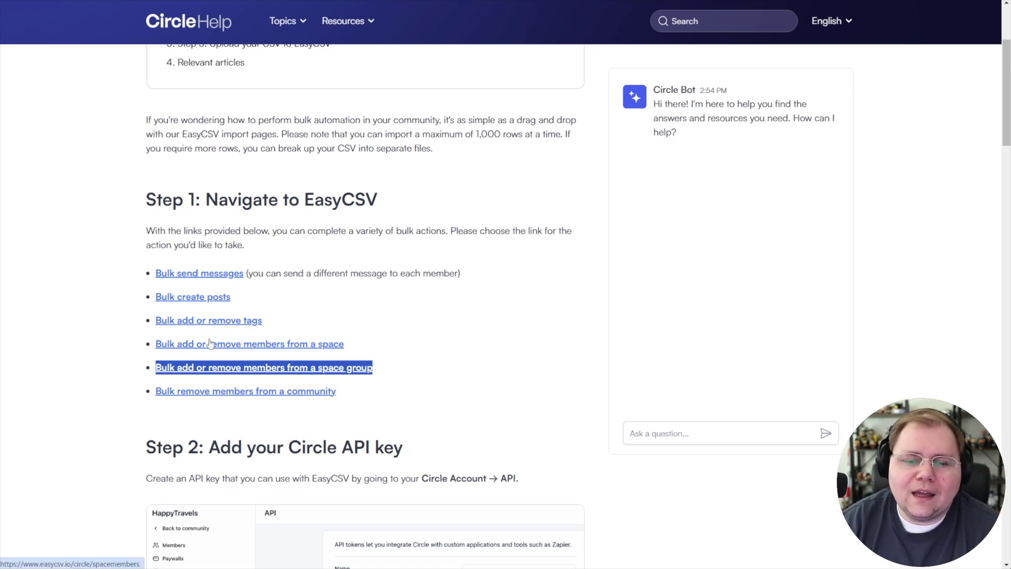
left_click(92, 348)
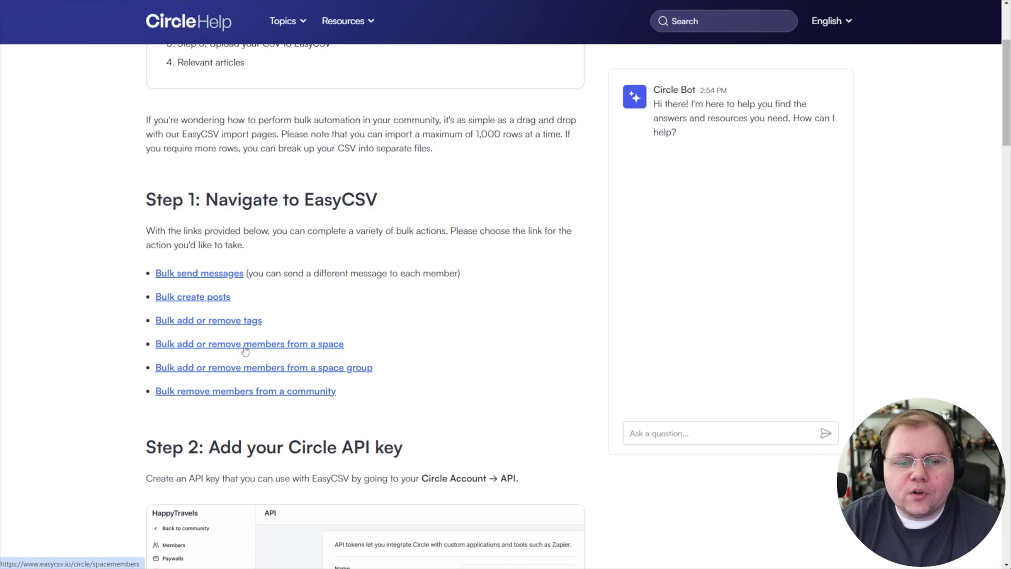
left_click(217, 346)
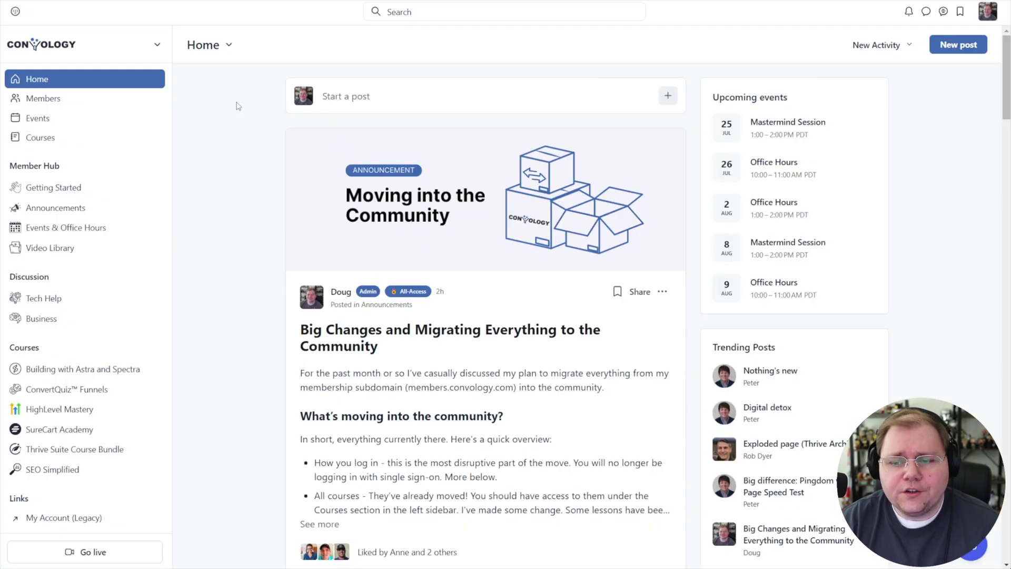
Go to Audience from the community name dropdown in the top-left.
left_click(157, 45)
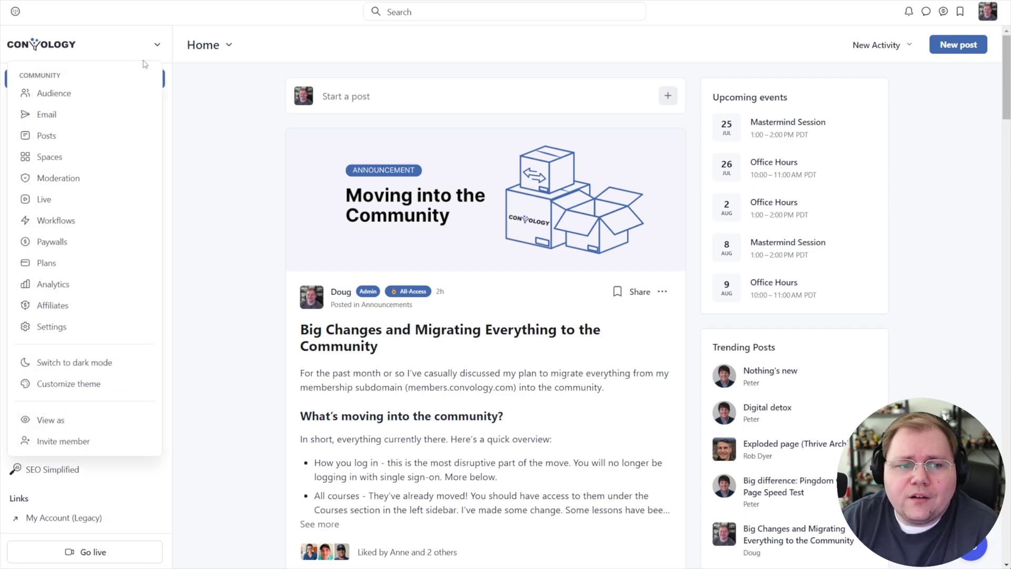
left_click(54, 94)
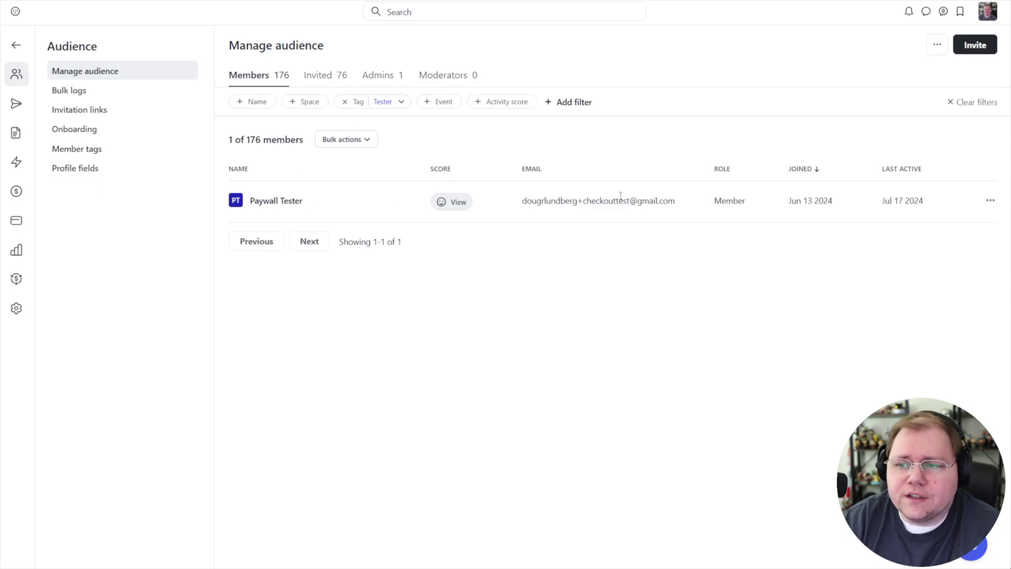
Export the Tester-filtered member list with Export CSV from the ... menu.
left_click(939, 46)
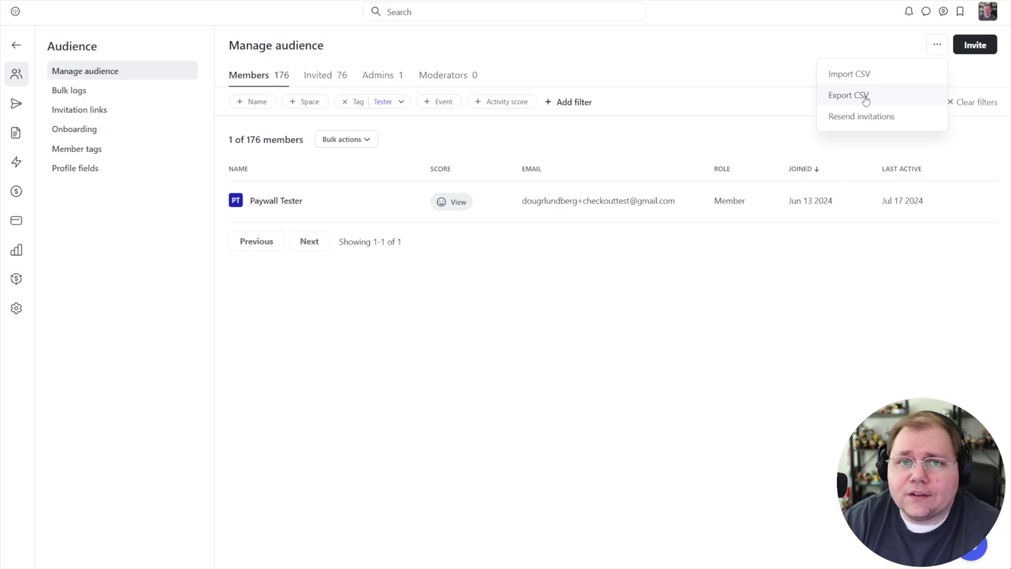
left_click(865, 100)
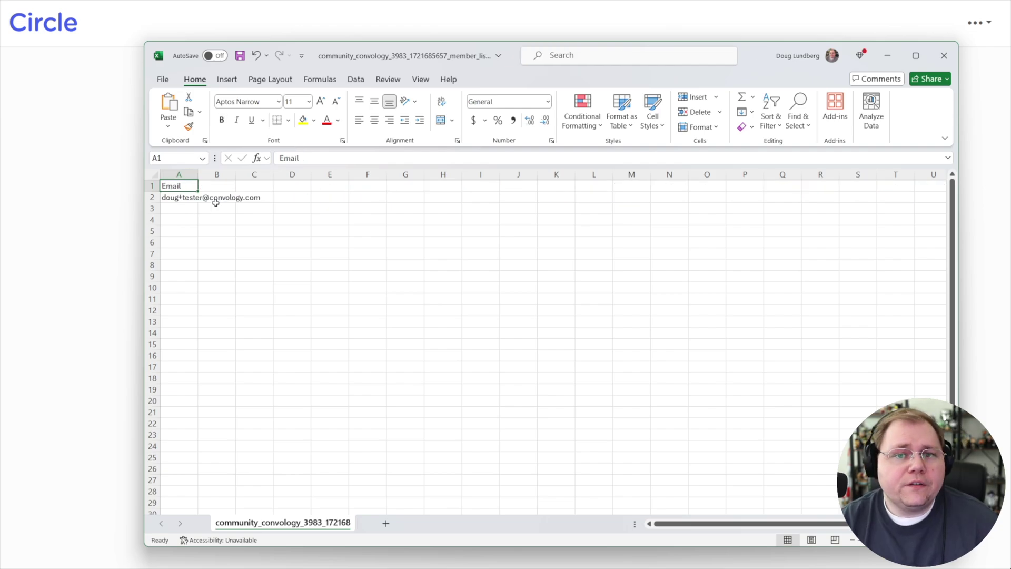
Replace the A1 header Email with member_email, copied from EasyCSV's required columns table.
double_click(182, 186)
left_click_drag(182, 186, 162, 186)
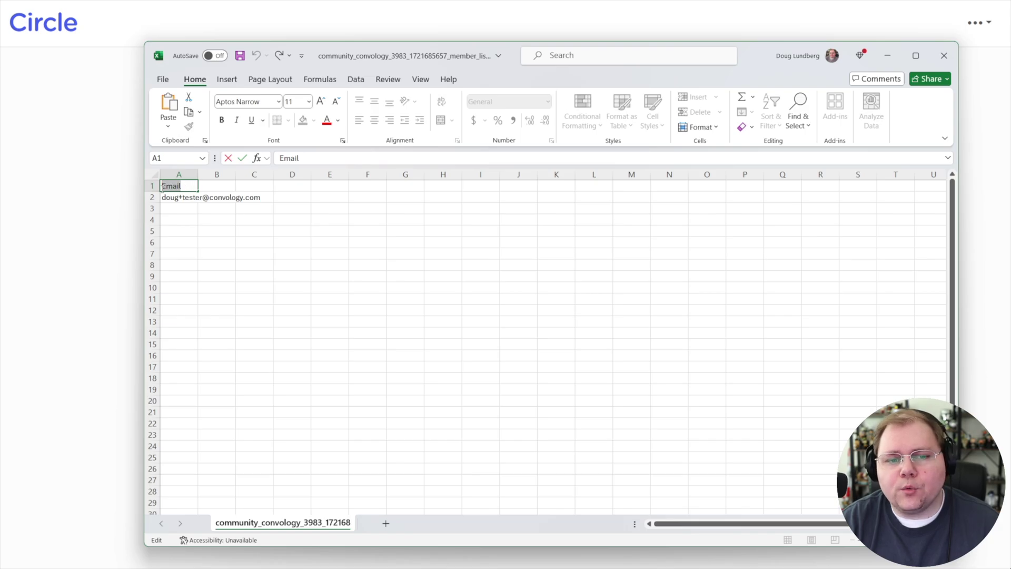
left_click(88, 135)
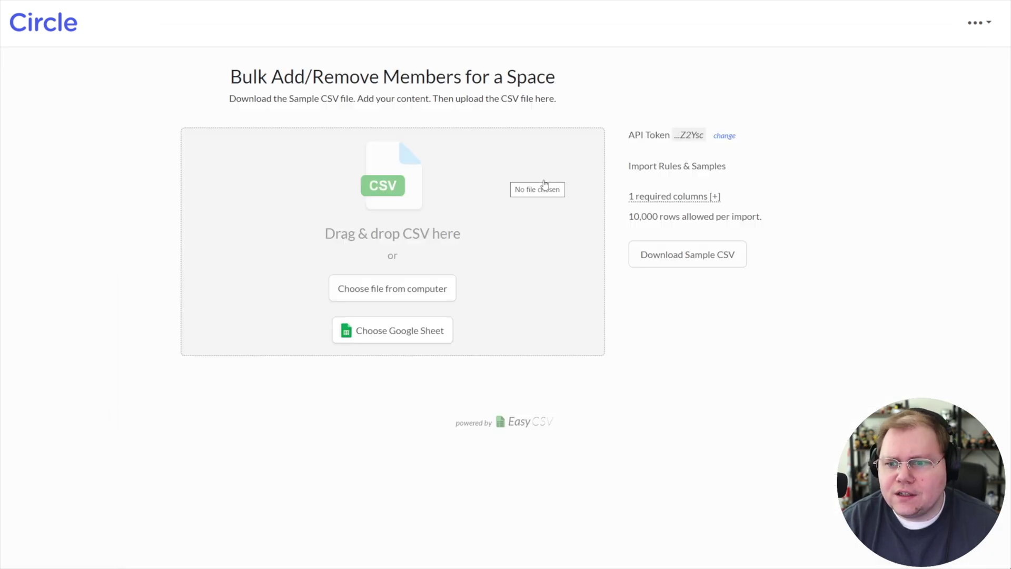
left_click(702, 200)
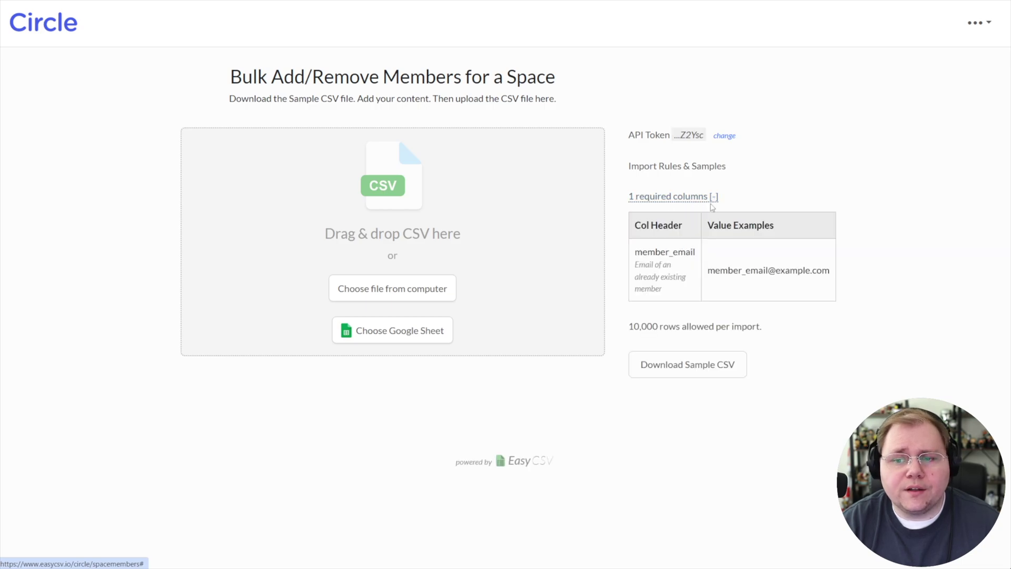
left_click_drag(696, 253, 638, 253)
key("ctrl+c")
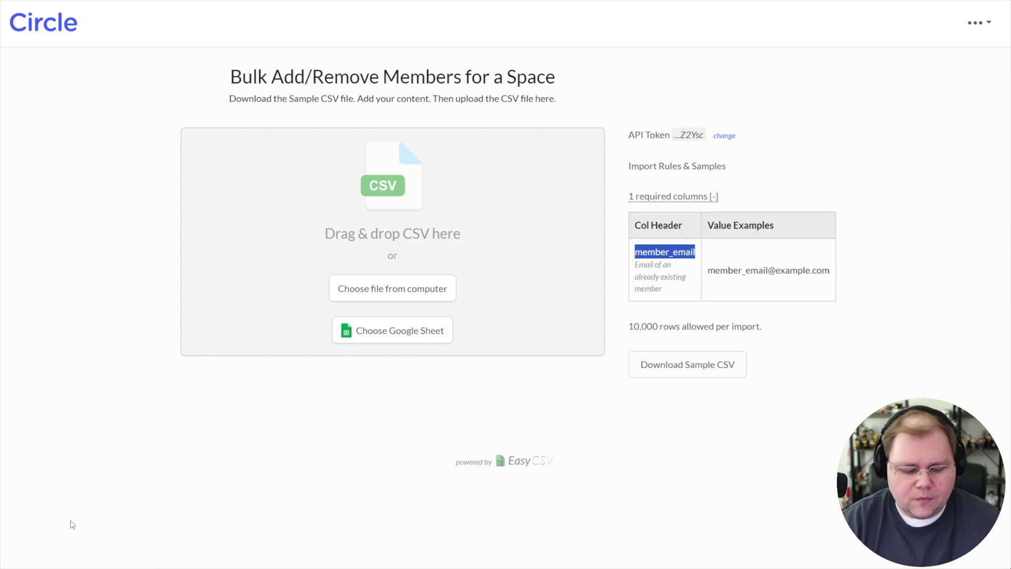
key("alt+Tab")
double_click(173, 186)
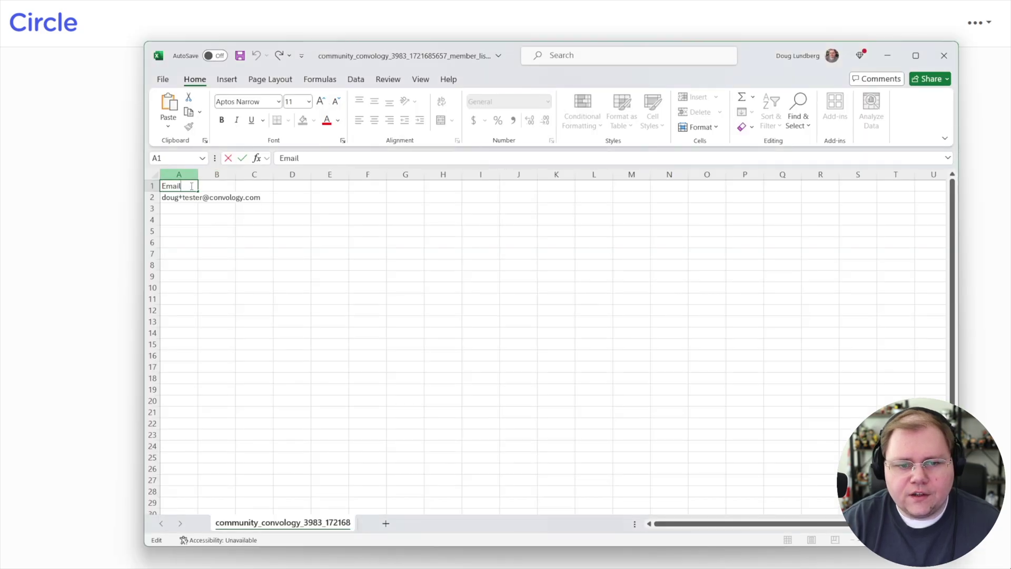
key("ctrl+v")
left_click(210, 243)
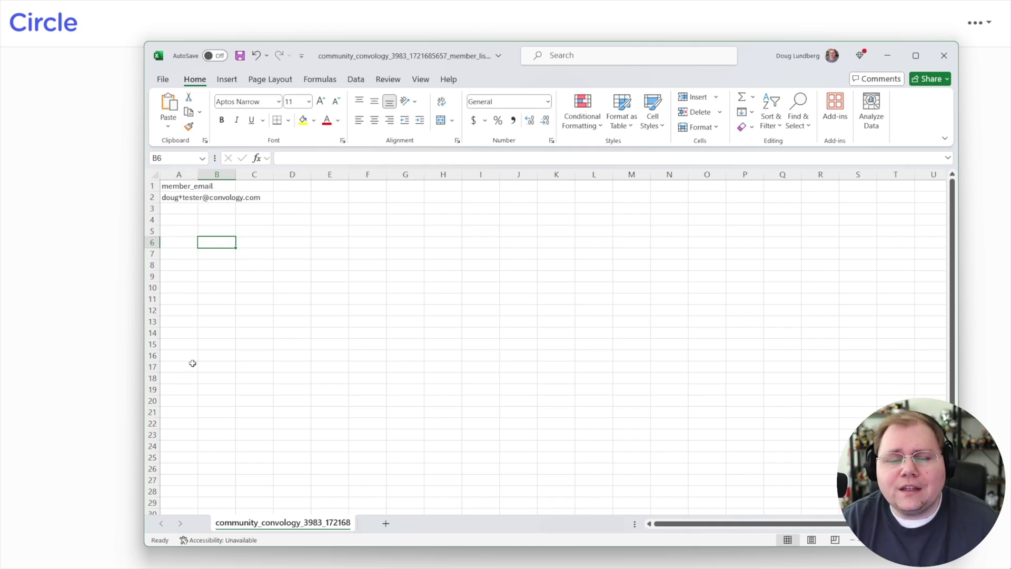
left_click(74, 268)
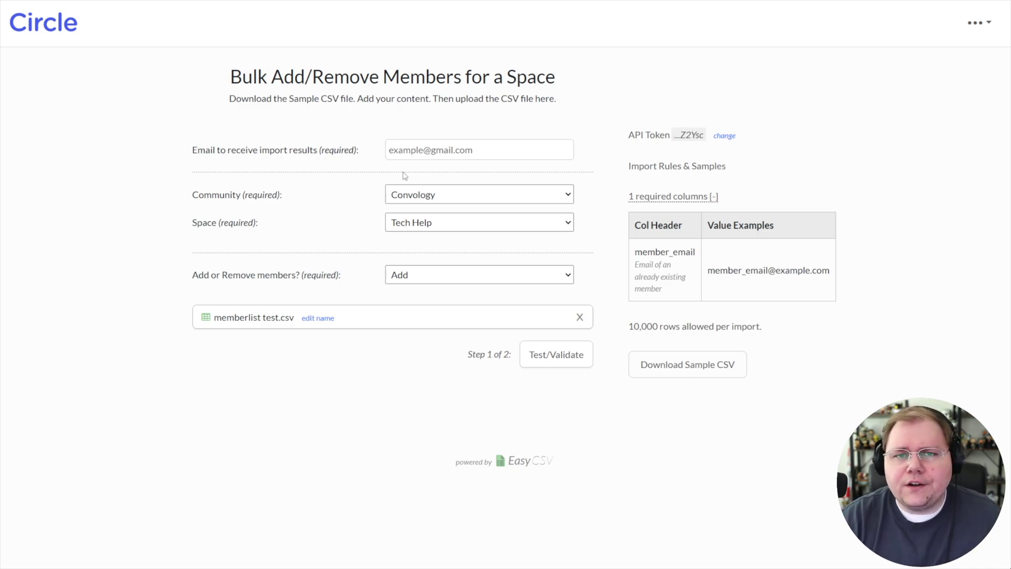
Paste the import-results e-mail address and keep Convology as the community.
left_click(427, 153)
key("ctrl+v")
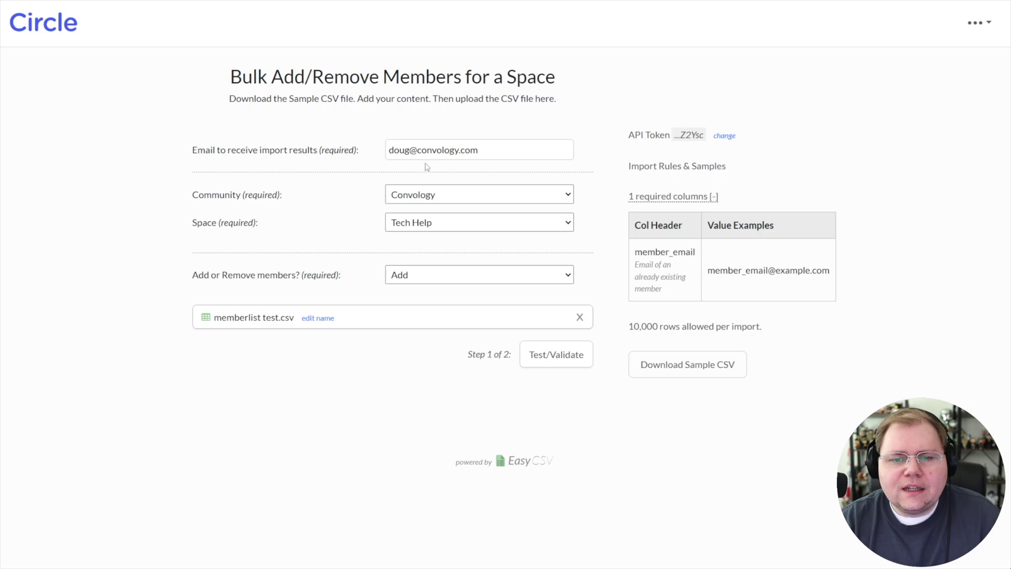
left_click(421, 196)
left_click(369, 190)
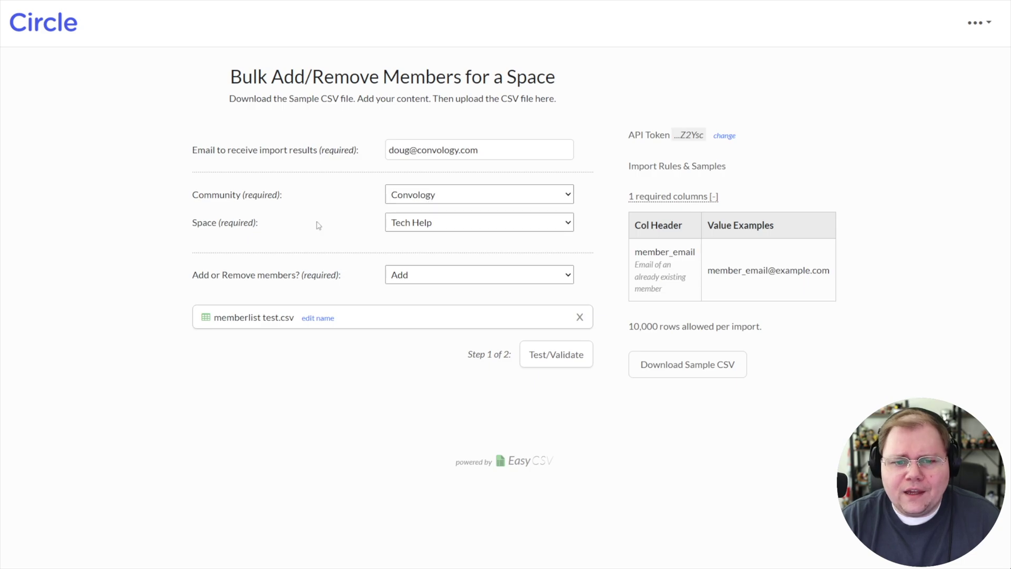
Choose HighLevel Mastery as the target space.
left_click_drag(192, 227, 269, 230)
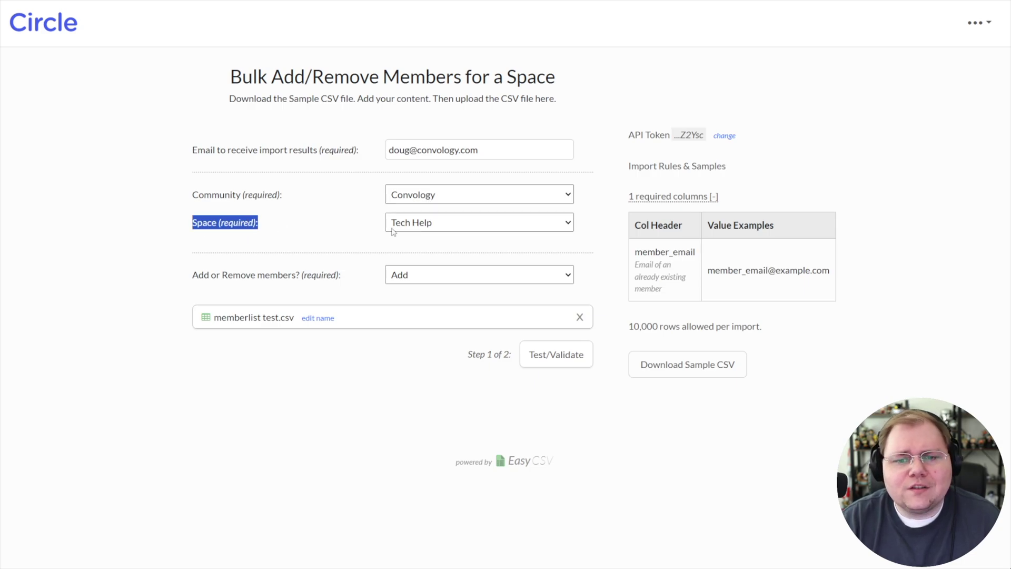
left_click(352, 231)
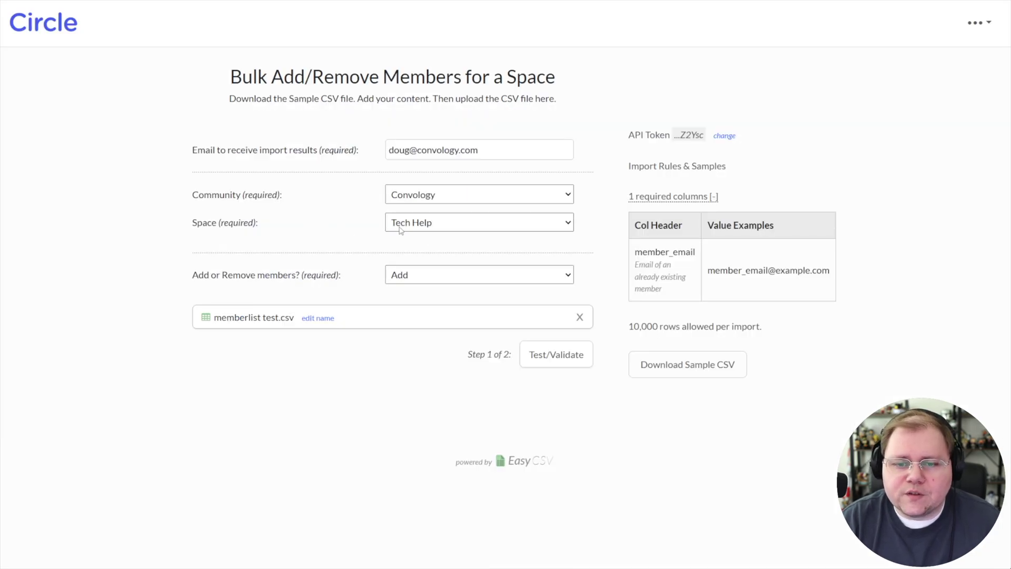
left_click(396, 227)
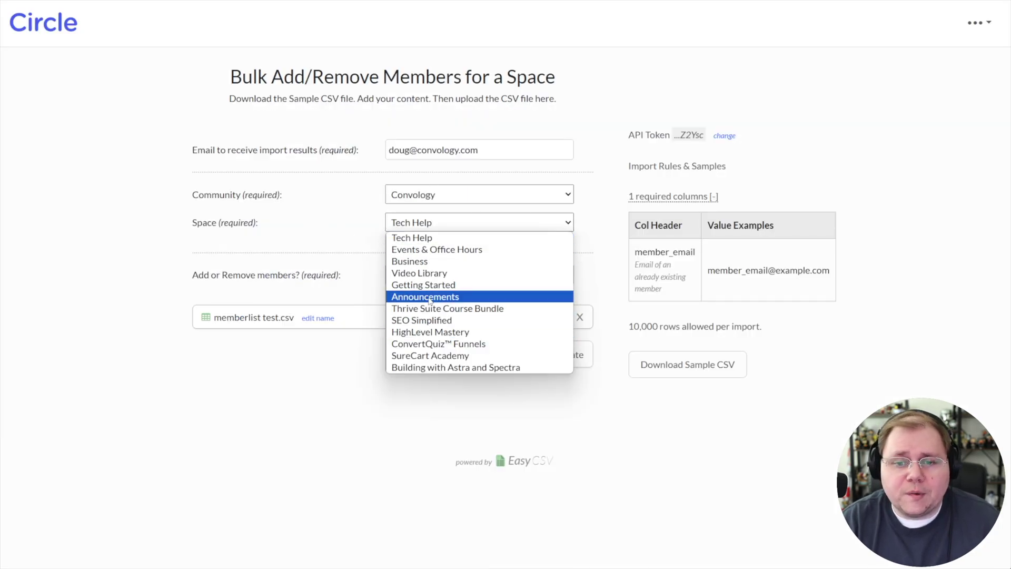
left_click(437, 332)
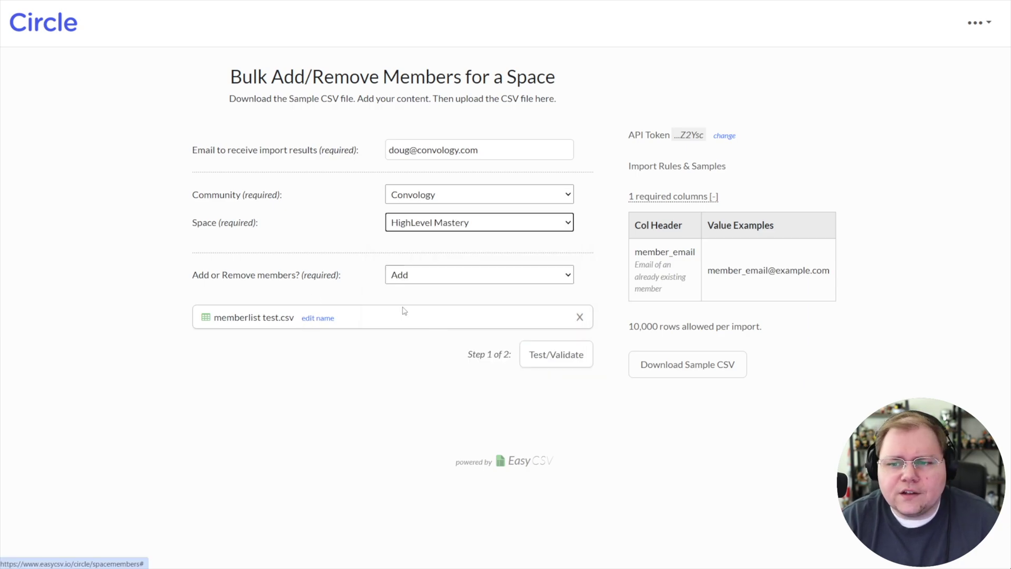
Run Test/Validate on memberlist test.csv to reach Step 2, ready to import 1 record.
left_click(566, 364)
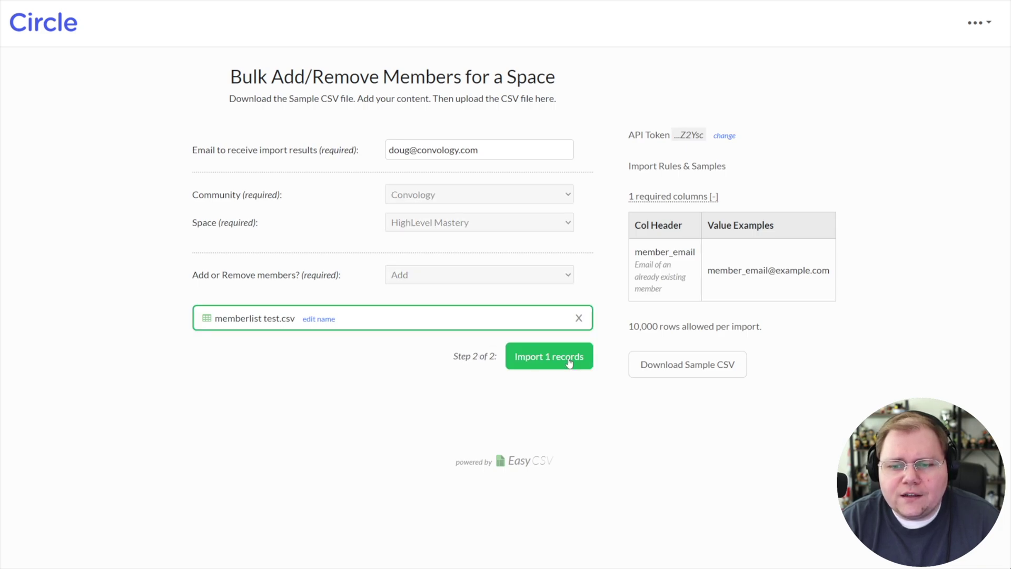